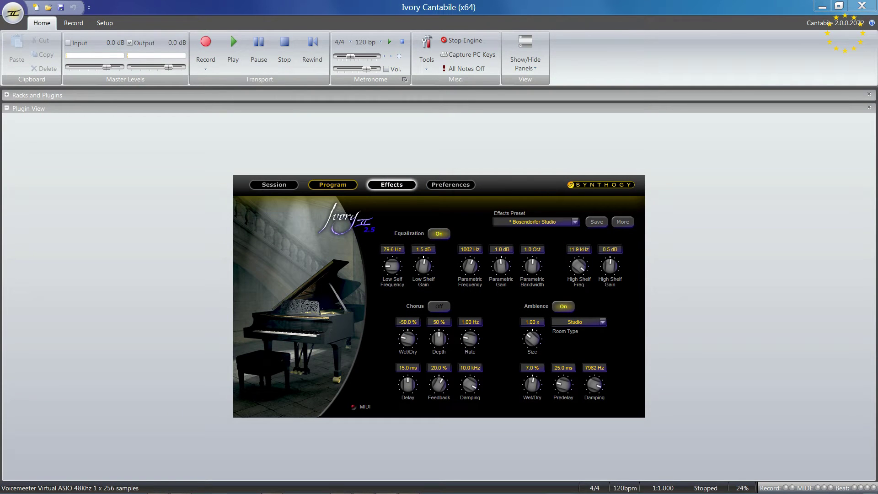
# - Show the Ivory Preferences page, keeping Knob Tracking at Linear and Offline Processing at Higher Quality
pyautogui.click(452, 187)
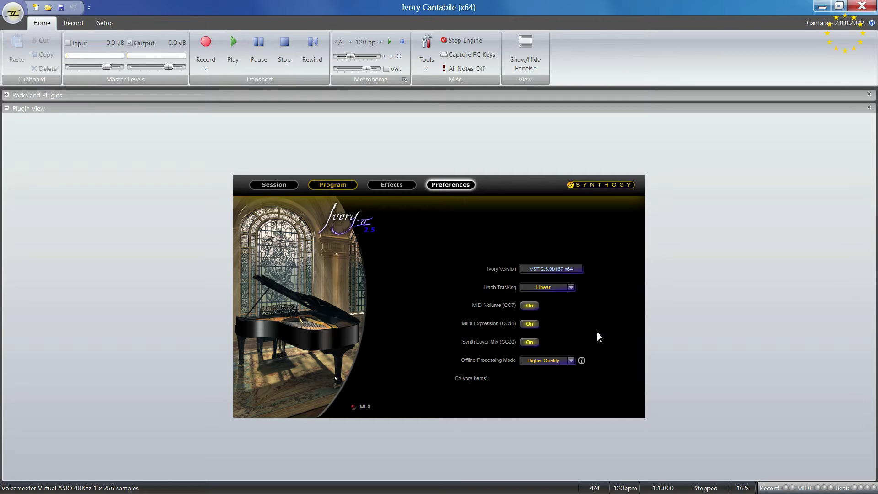
pyautogui.click(570, 287)
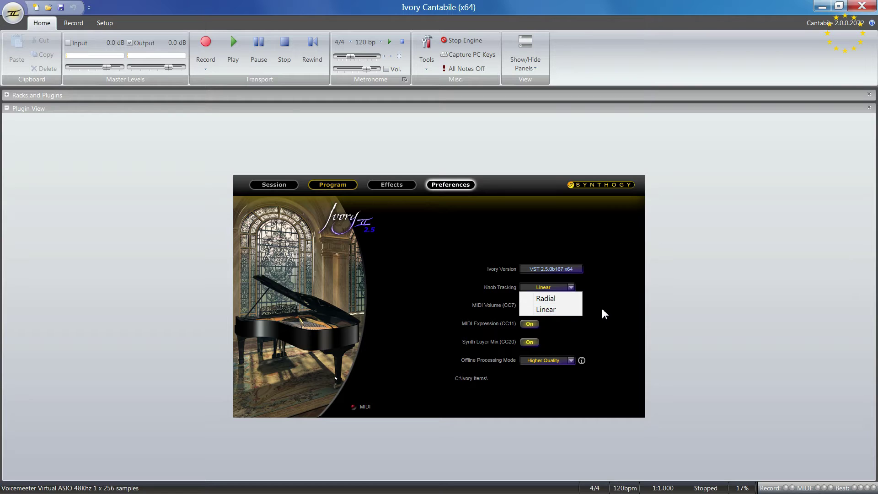
pyautogui.click(634, 287)
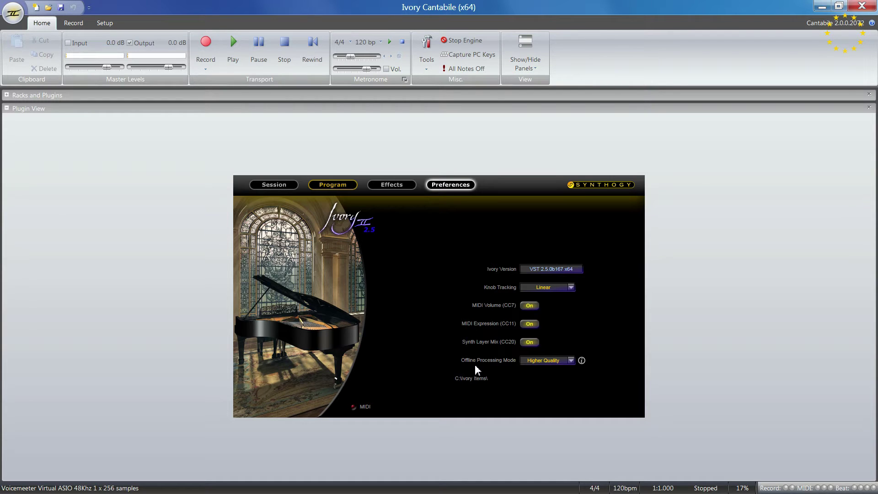
pyautogui.click(570, 360)
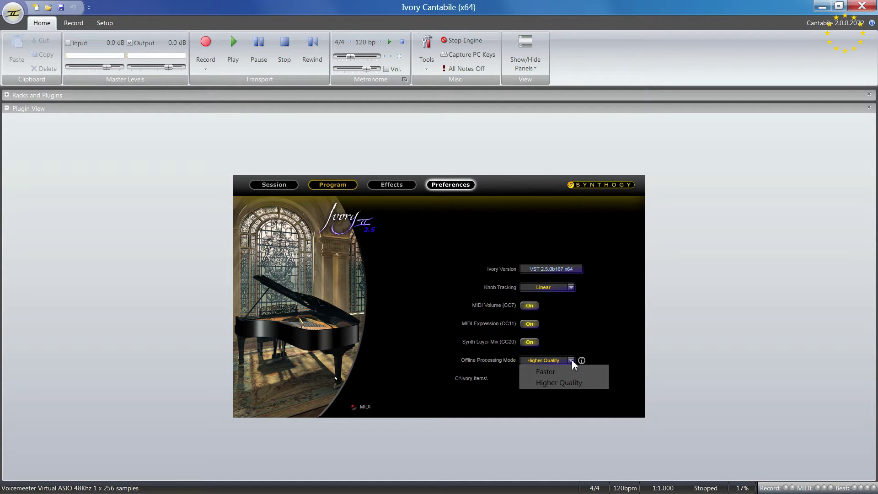
pyautogui.click(599, 332)
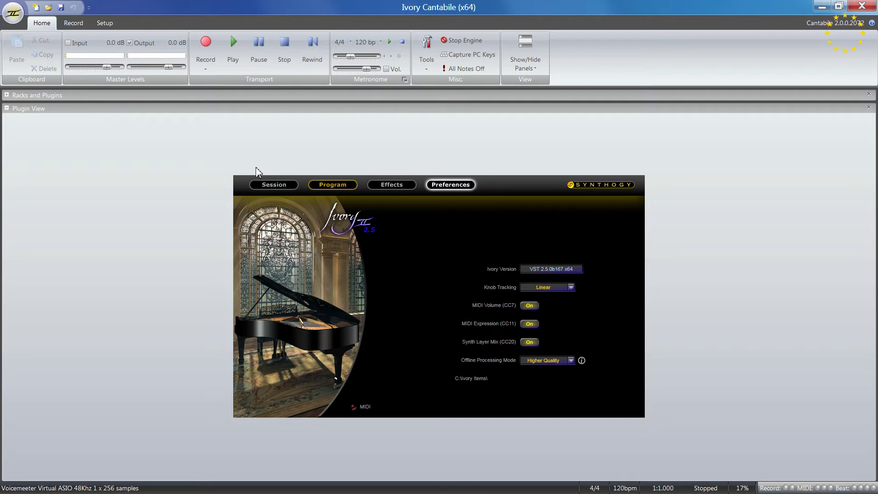
# - Open Audio Engine Options from the Setup ribbon, scroll the General page, then show Startup/Shutdown
pyautogui.click(106, 23)
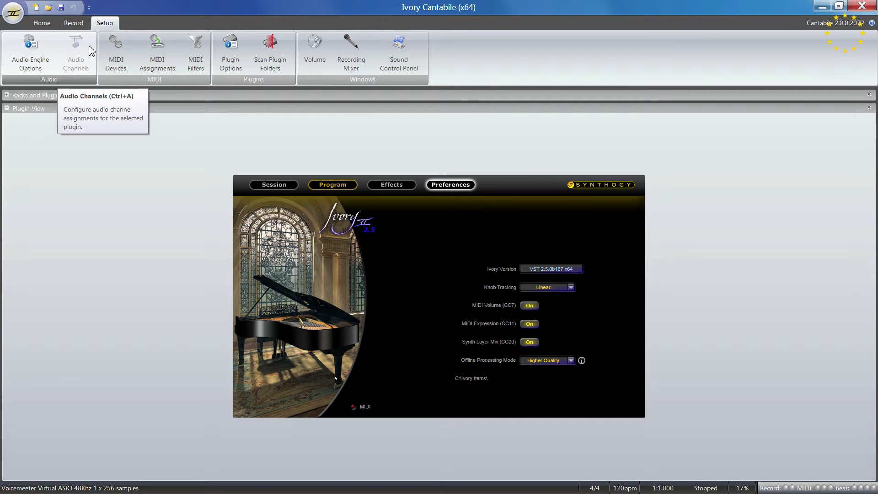
pyautogui.click(25, 51)
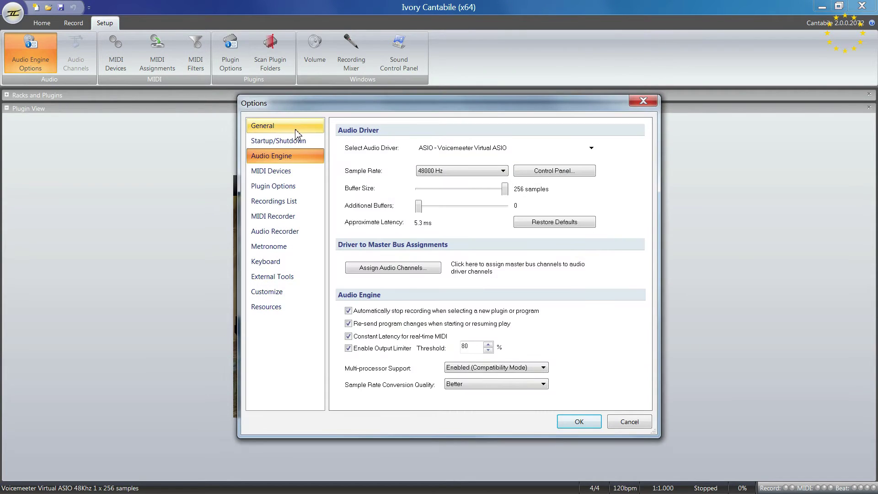
pyautogui.click(292, 128)
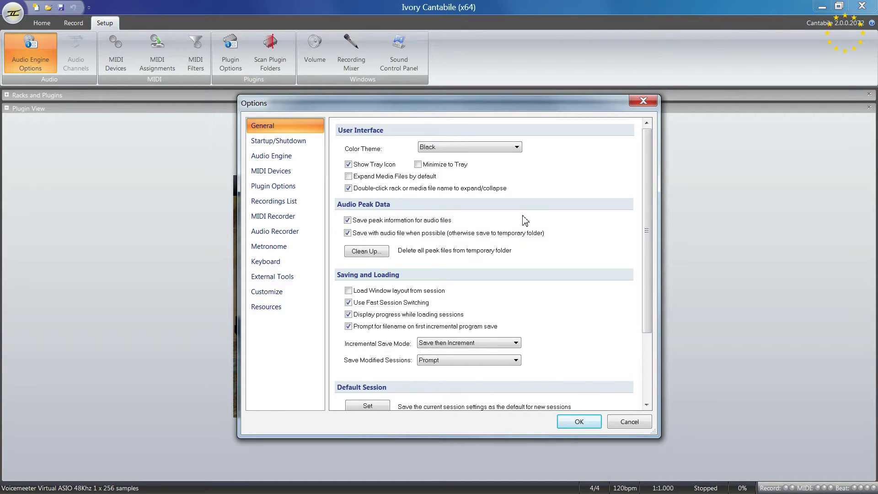
pyautogui.moveTo(644, 172); pyautogui.dragTo(644, 168)
pyautogui.moveTo(649, 175); pyautogui.dragTo(640, 233)
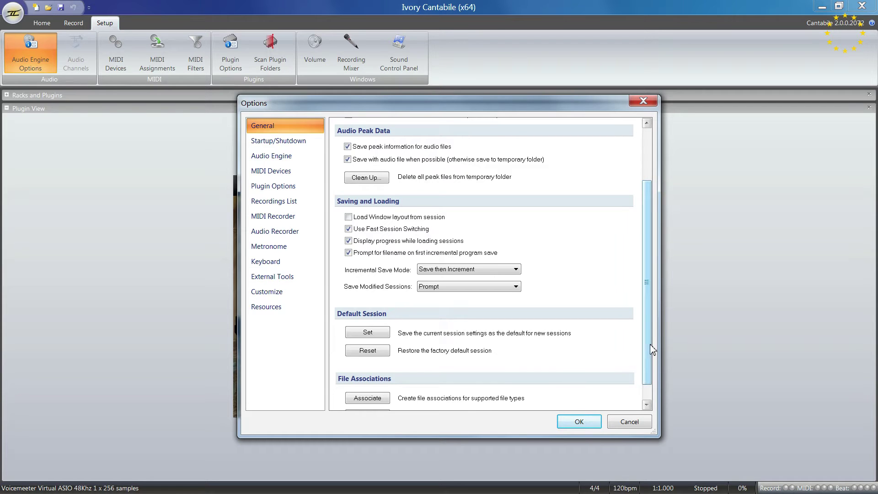
pyautogui.moveTo(647, 350); pyautogui.dragTo(630, 181)
pyautogui.click(291, 141)
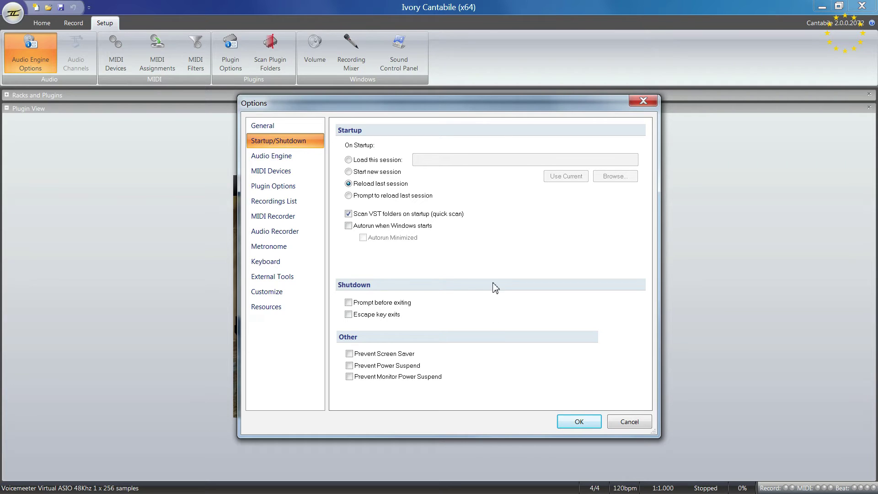
# - Show the Audio Engine page and look over the master bus channel assignments, cancelling unchanged
pyautogui.click(301, 161)
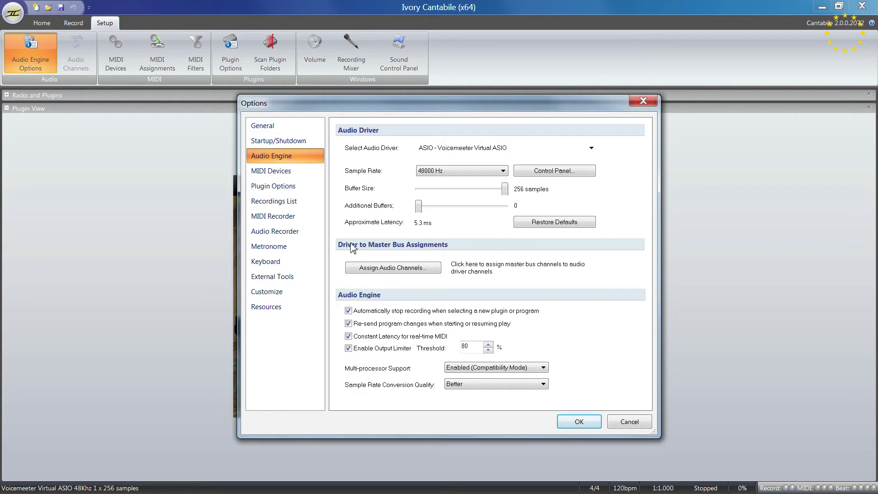
pyautogui.click(432, 272)
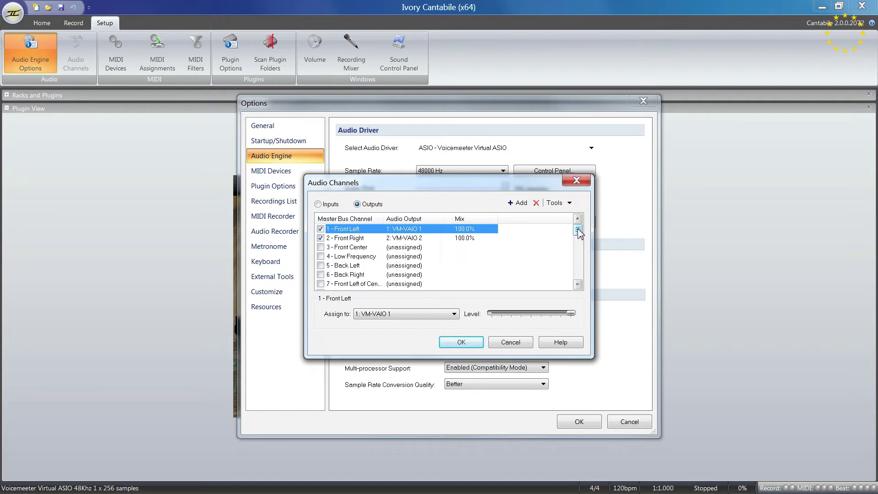
pyautogui.moveTo(577, 229)
pyautogui.mouseDown()
pyautogui.moveTo(576, 273)
pyautogui.moveTo(577, 229)
pyautogui.mouseUp()
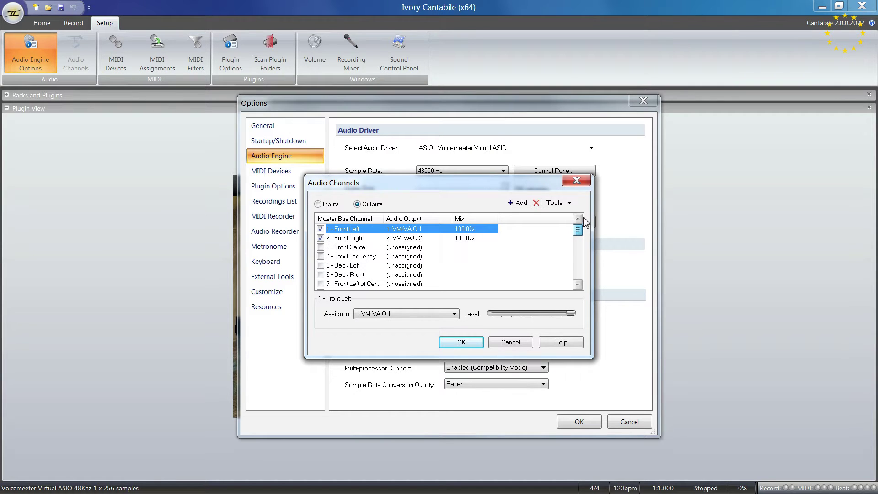
pyautogui.click(511, 342)
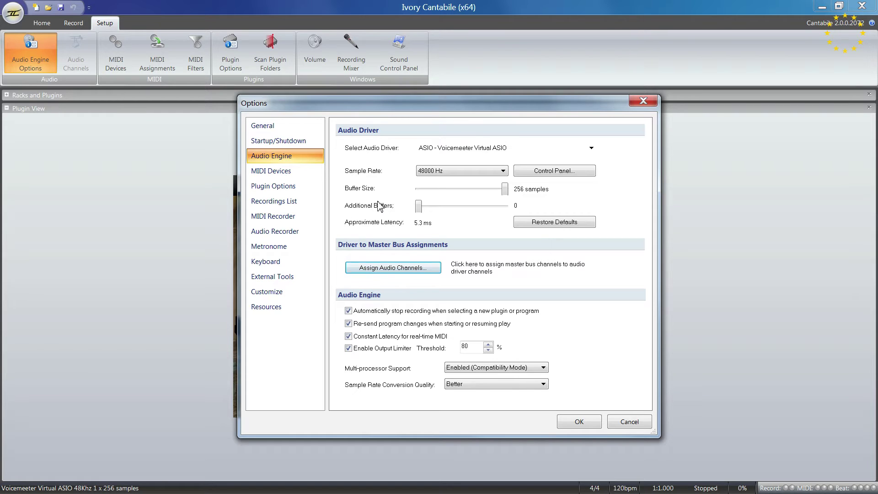
# - Show the MIDI Devices page and scroll through its port list
pyautogui.click(282, 171)
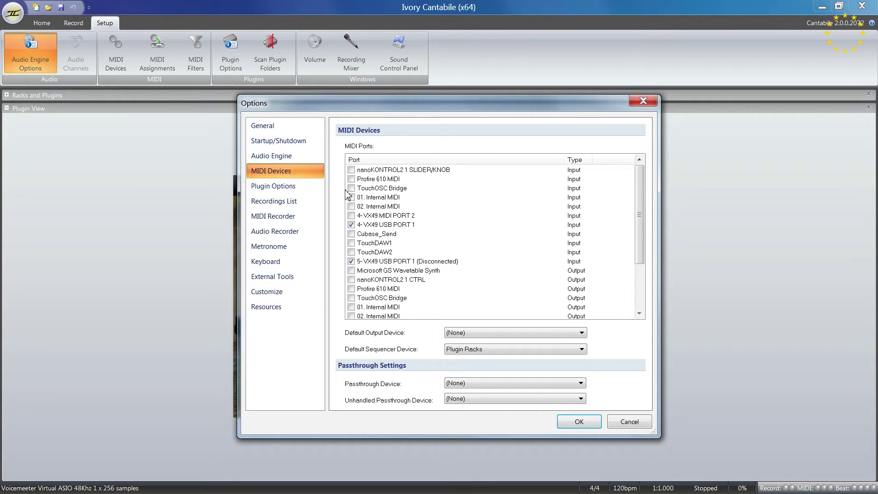
pyautogui.moveTo(640, 183)
pyautogui.mouseDown()
pyautogui.moveTo(632, 262)
pyautogui.moveTo(634, 187)
pyautogui.mouseUp()
pyautogui.moveTo(637, 206); pyautogui.dragTo(564, 102)
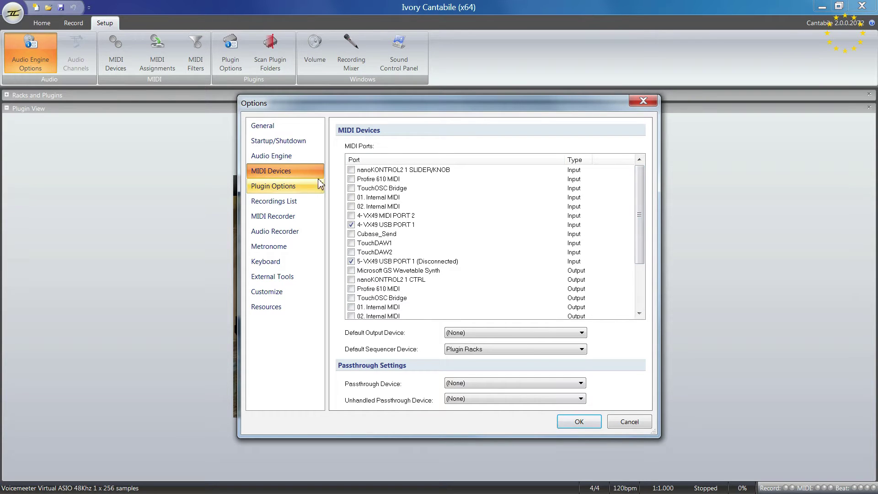
# - Step through the Plugin Options, Recordings List and MIDI Recorder pages
pyautogui.click(295, 185)
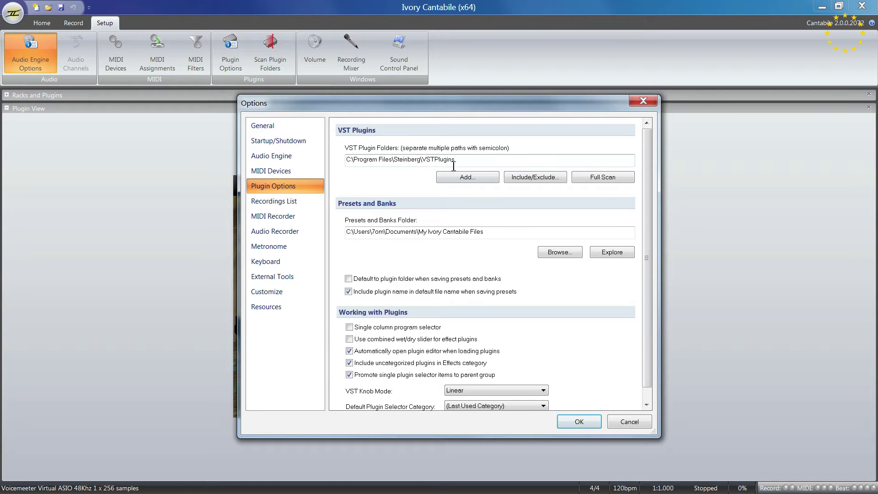
pyautogui.click(288, 202)
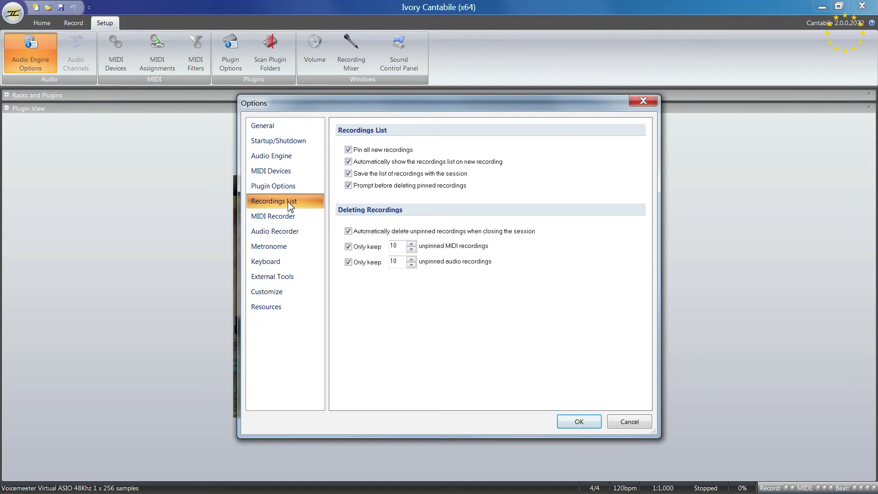
pyautogui.click(280, 223)
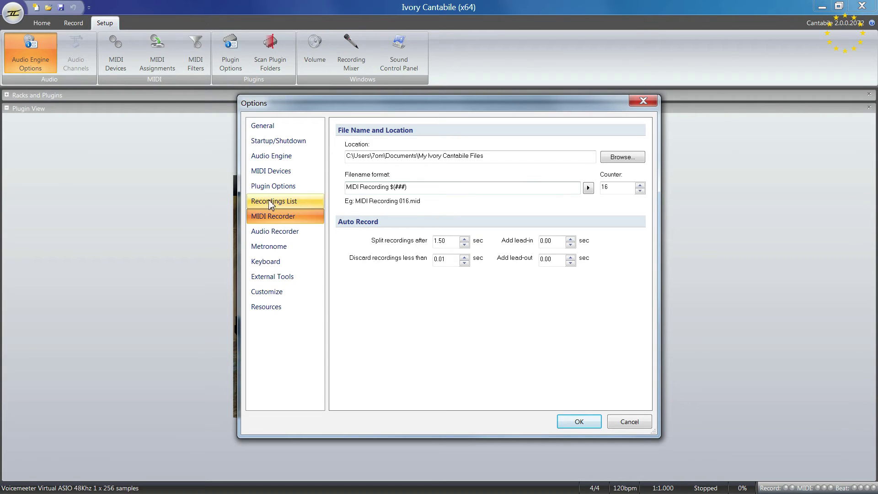
# - Show the Audio Recorder and Metronome pages, keeping the beat sound at Tick
pyautogui.click(275, 233)
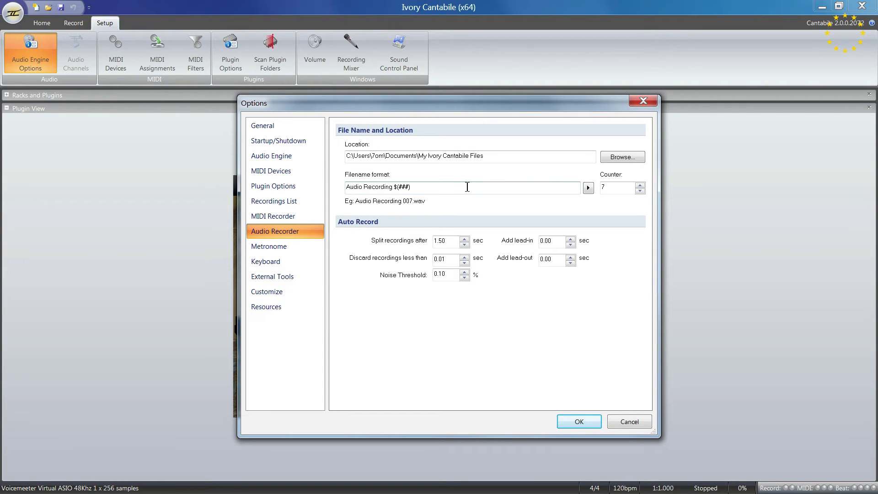
pyautogui.click(274, 247)
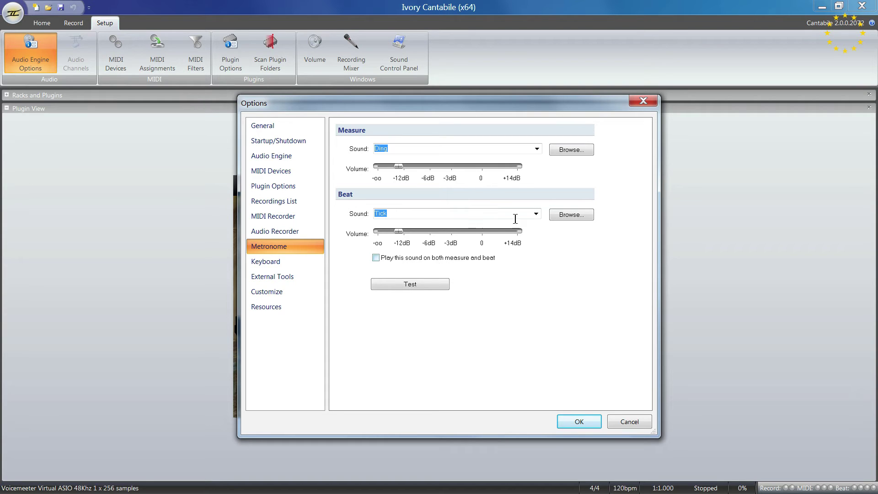
pyautogui.click(535, 214)
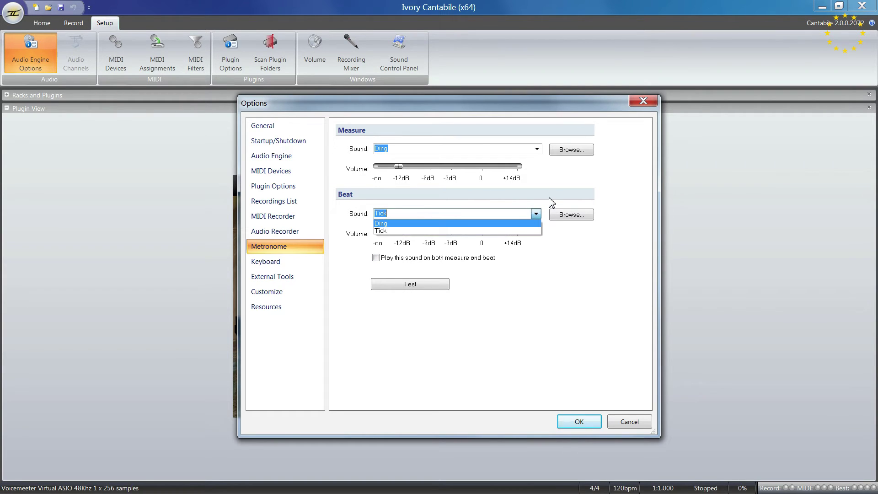
pyautogui.click(551, 202)
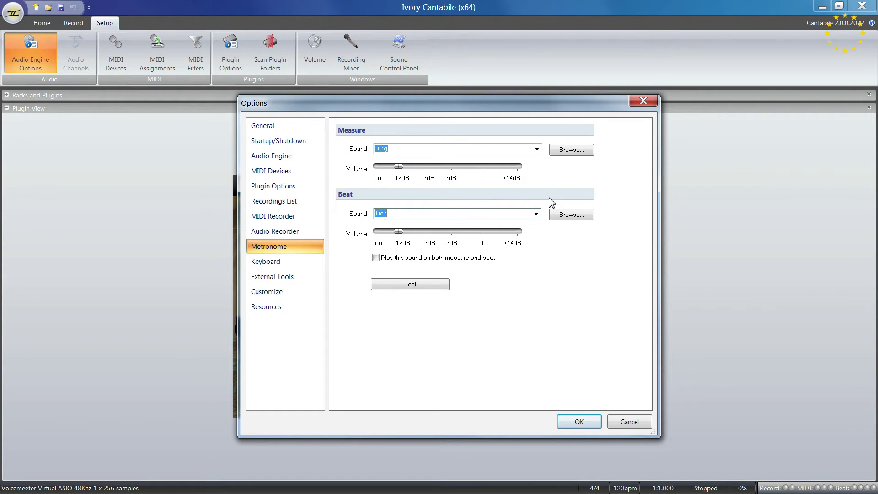
# - Cancel browsing for a custom beat sound file and show the Keyboard layout page
pyautogui.click(581, 215)
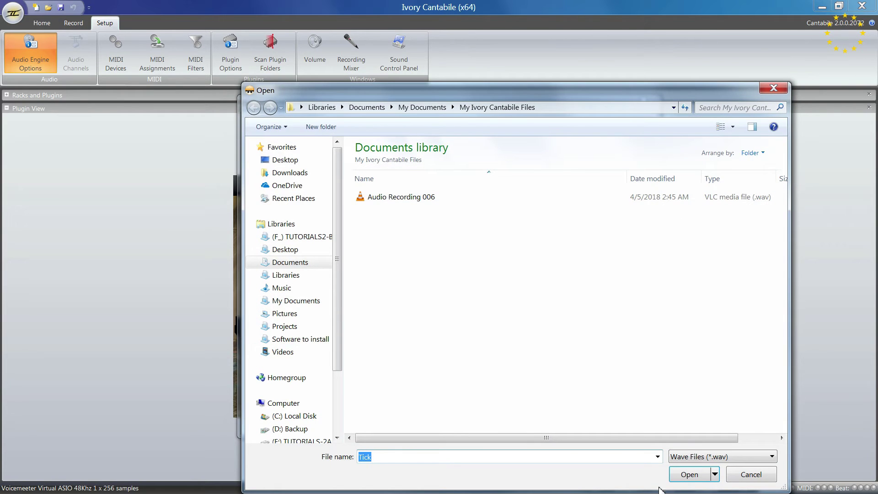
pyautogui.click(740, 476)
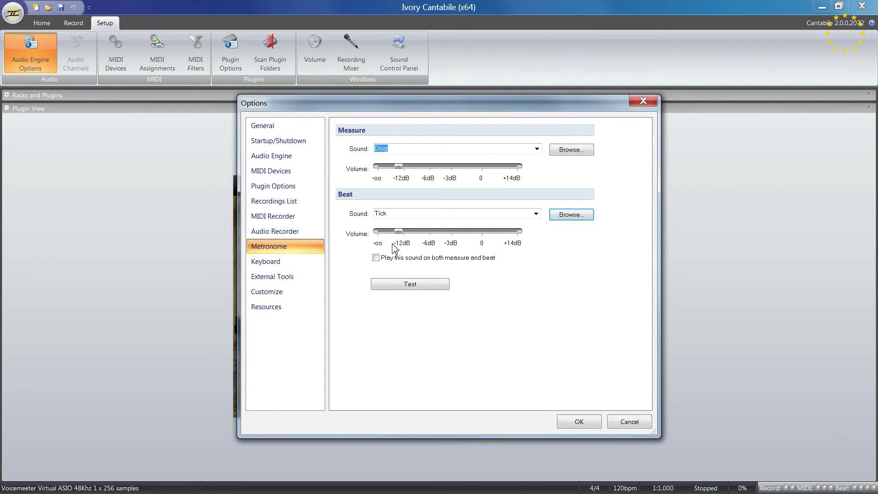
pyautogui.click(276, 258)
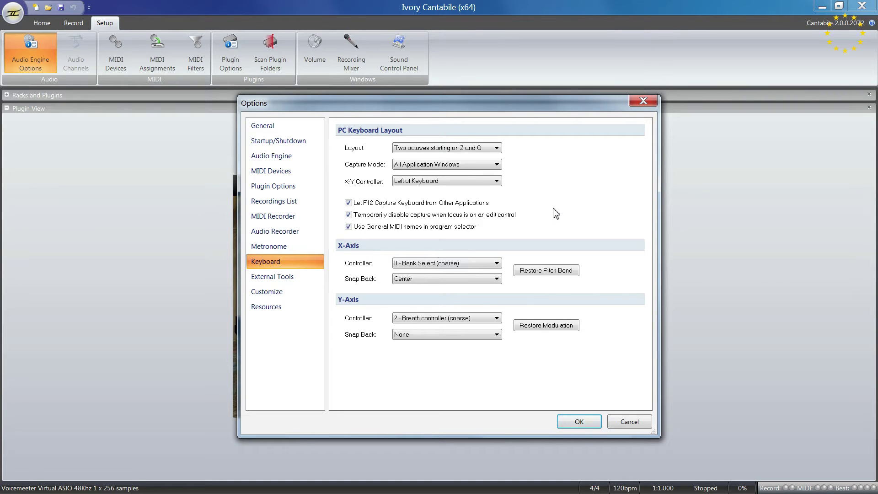
# - Add a new external tool and click into its Arguments and Command fields
pyautogui.click(291, 277)
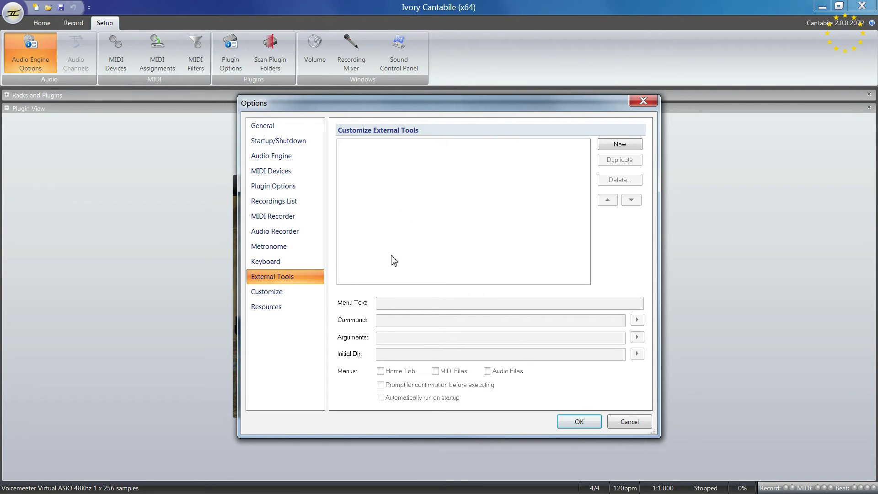
pyautogui.click(619, 145)
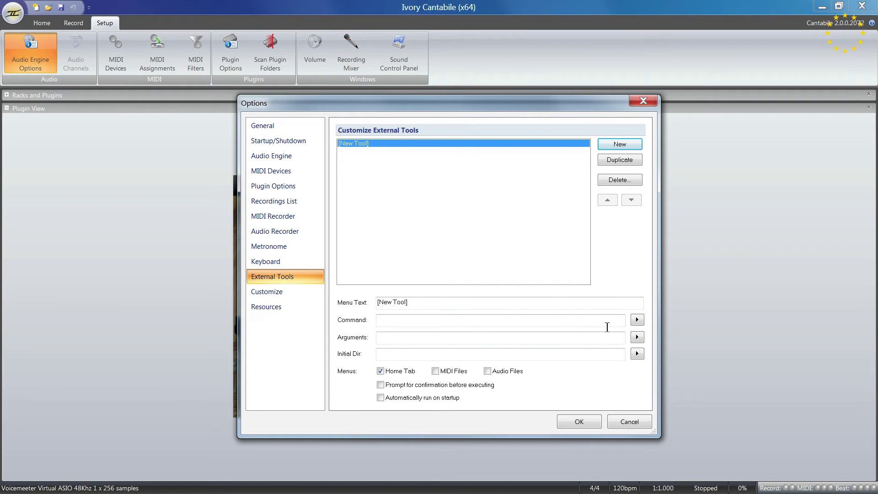
pyautogui.click(579, 337)
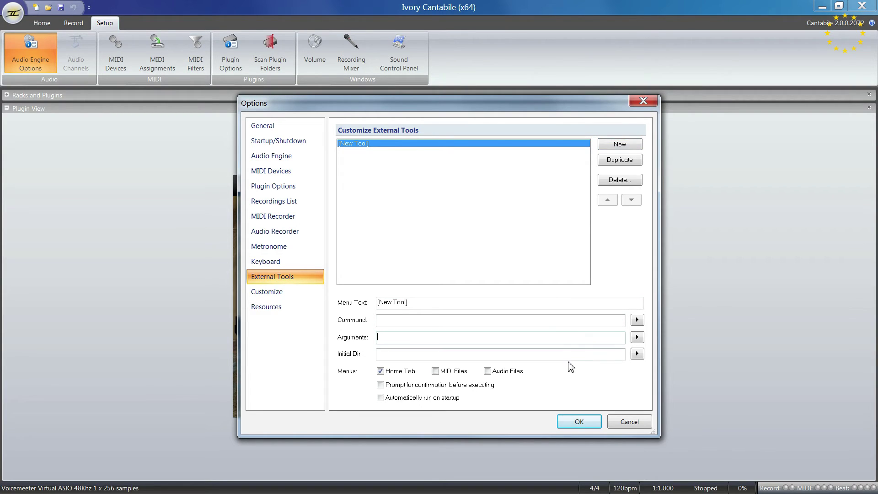
pyautogui.click(583, 320)
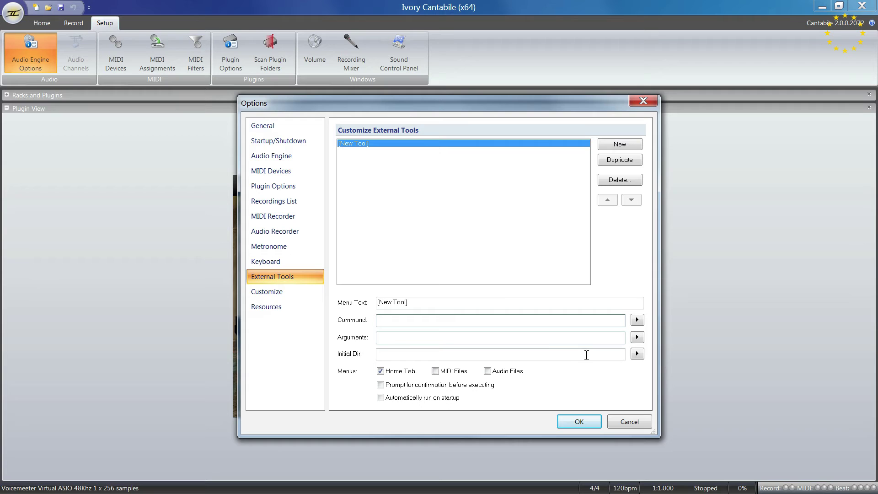
# - Delete the [New Tool] entry and show the Quick Access Toolbar Customize page
pyautogui.click(354, 143)
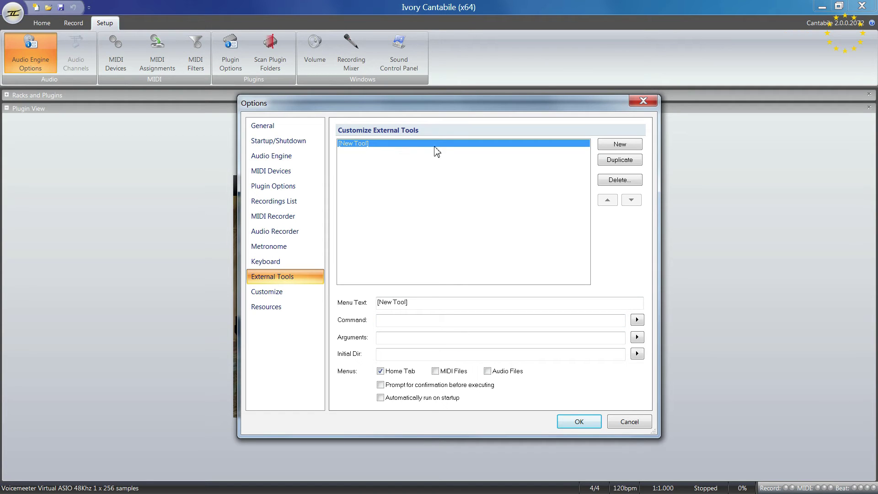
pyautogui.click(626, 179)
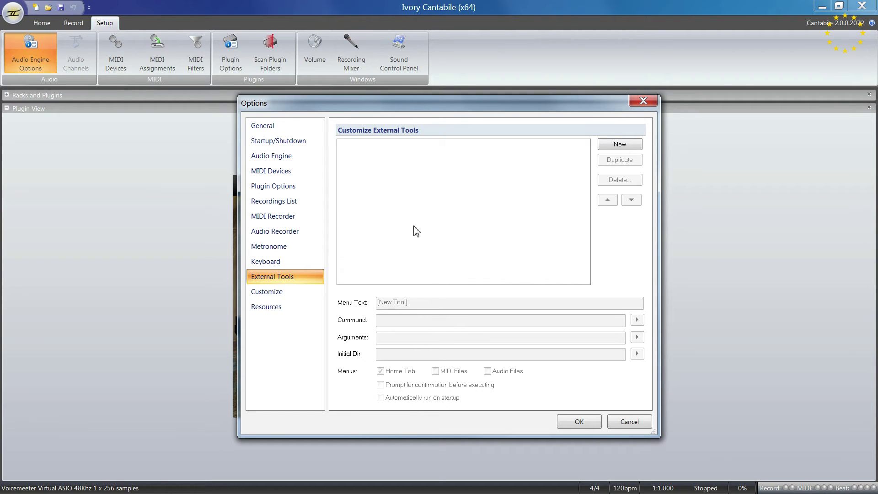
pyautogui.click(267, 292)
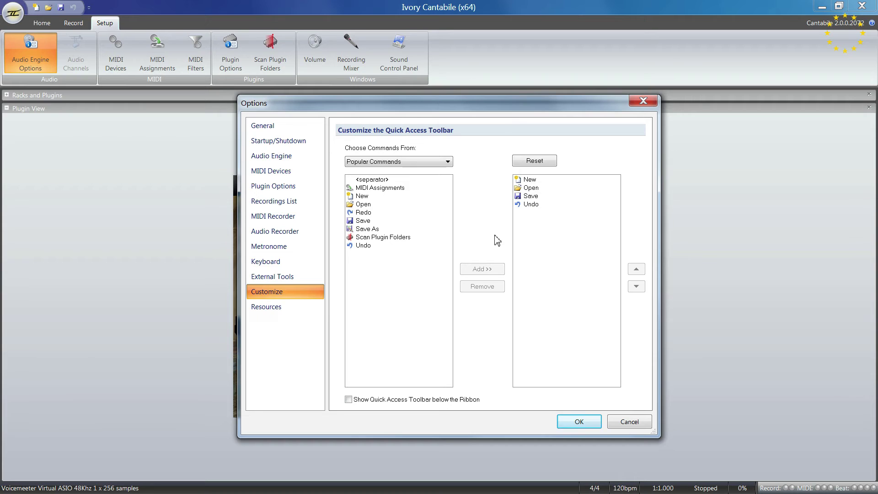
# - Keep Popular Commands as the command source, view Resources, and close Options with OK
pyautogui.click(398, 162)
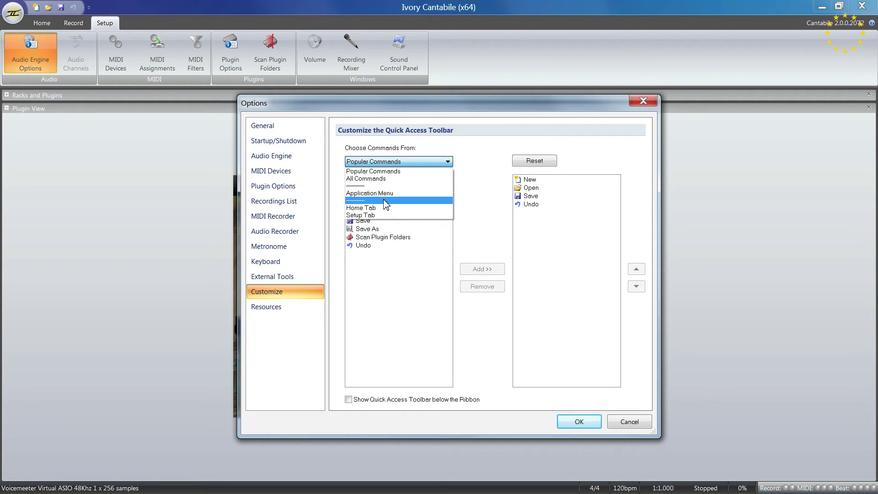
pyautogui.click(398, 146)
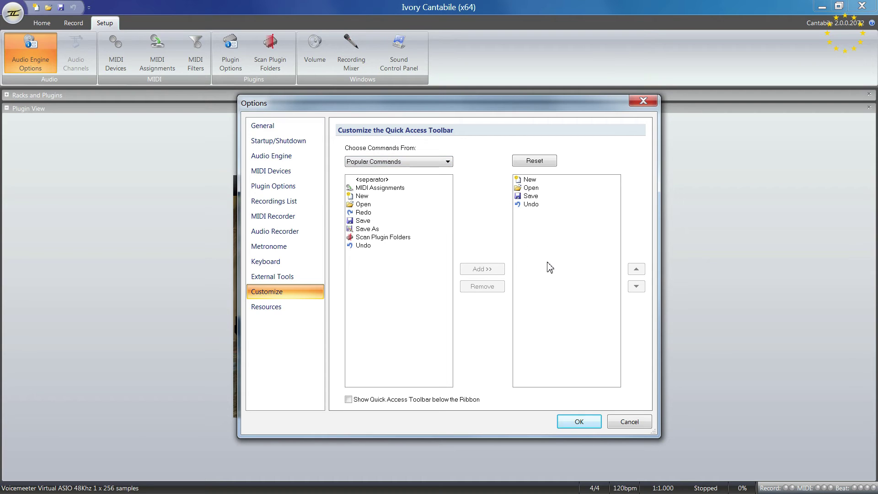
pyautogui.click(262, 315)
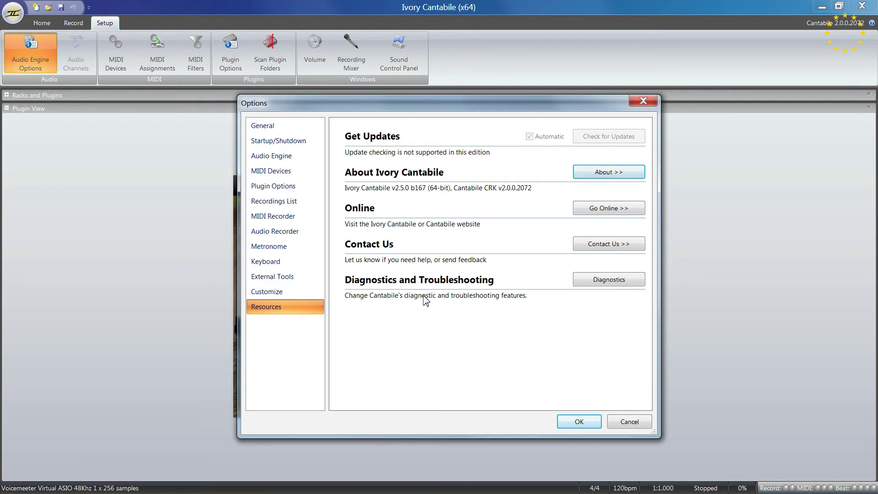
pyautogui.click(579, 423)
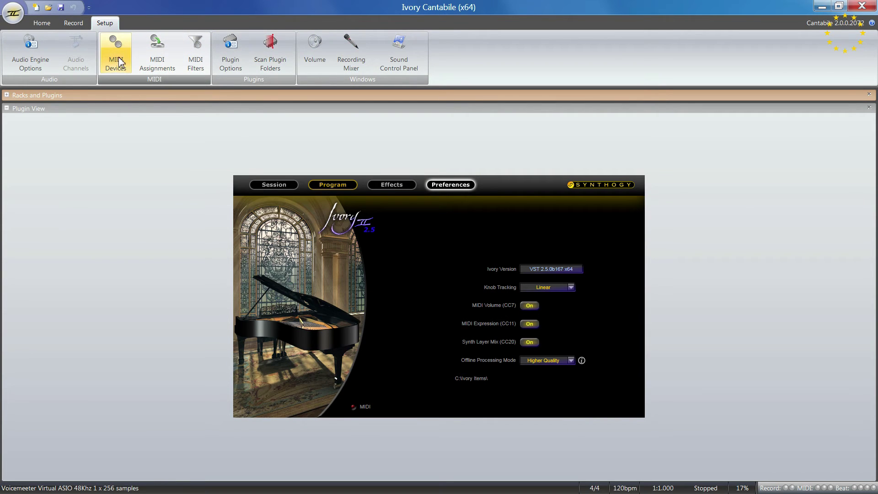
pyautogui.click(117, 55)
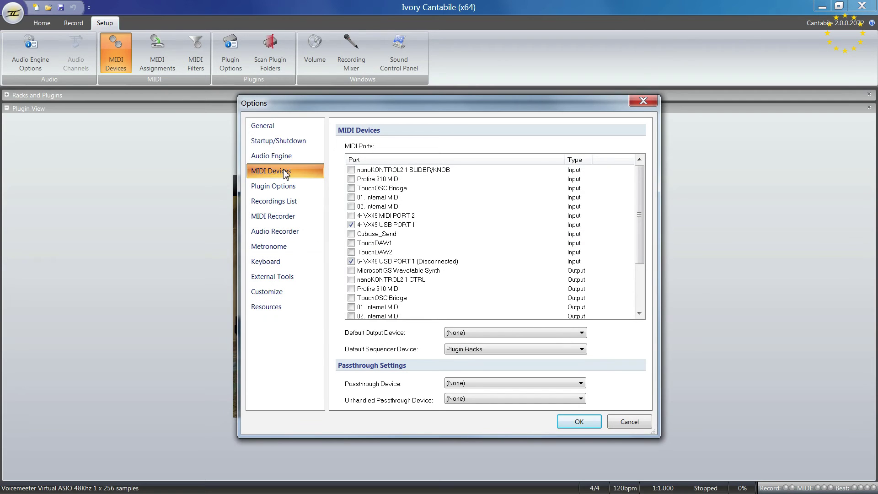
pyautogui.click(643, 100)
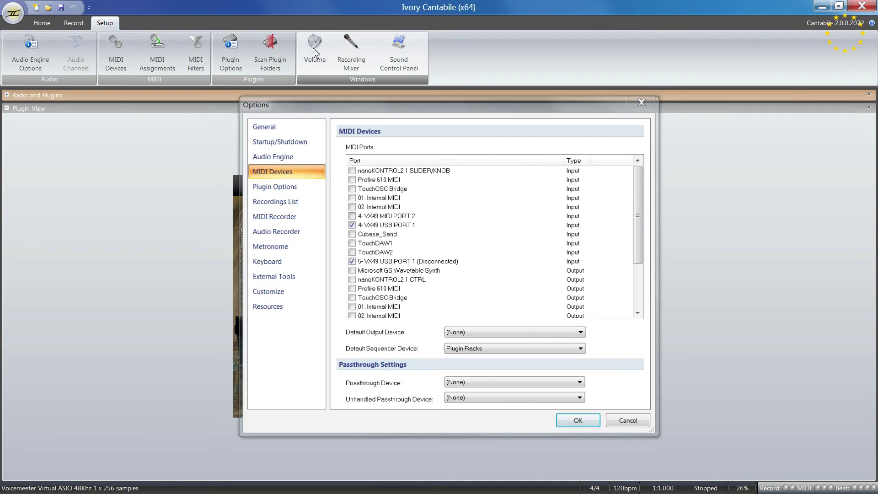
pyautogui.click(157, 57)
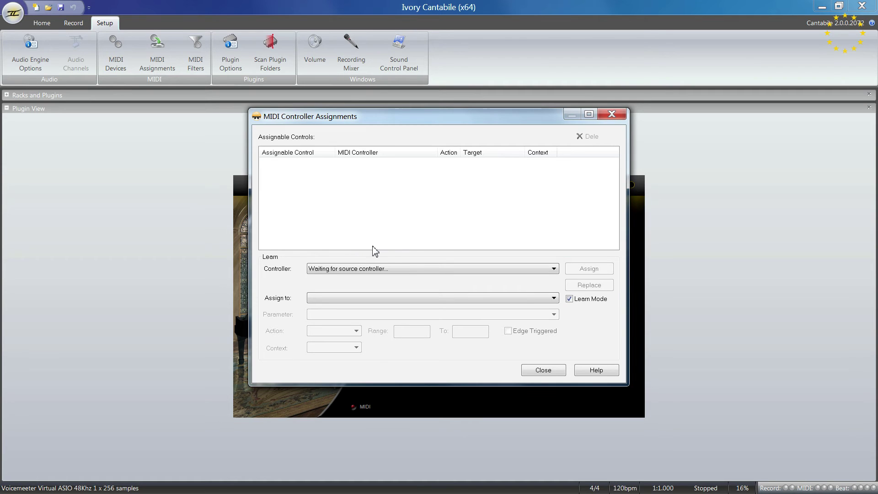
pyautogui.click(555, 371)
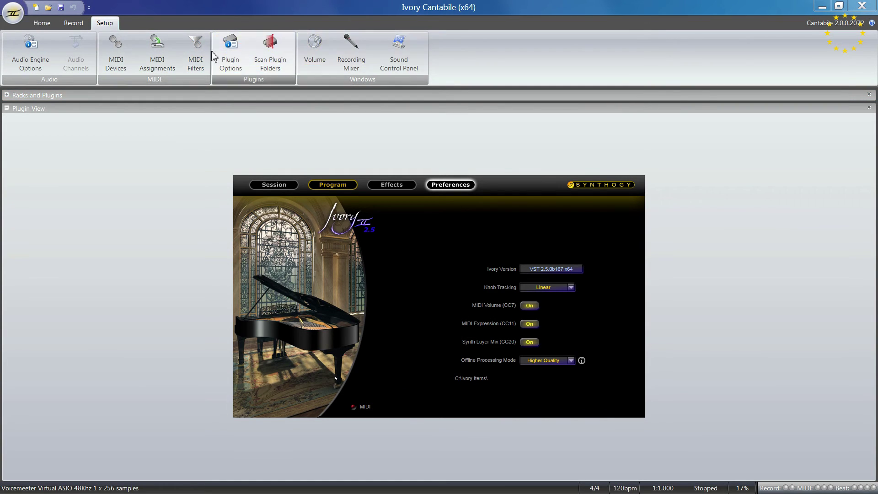
pyautogui.click(196, 55)
pyautogui.click(459, 201)
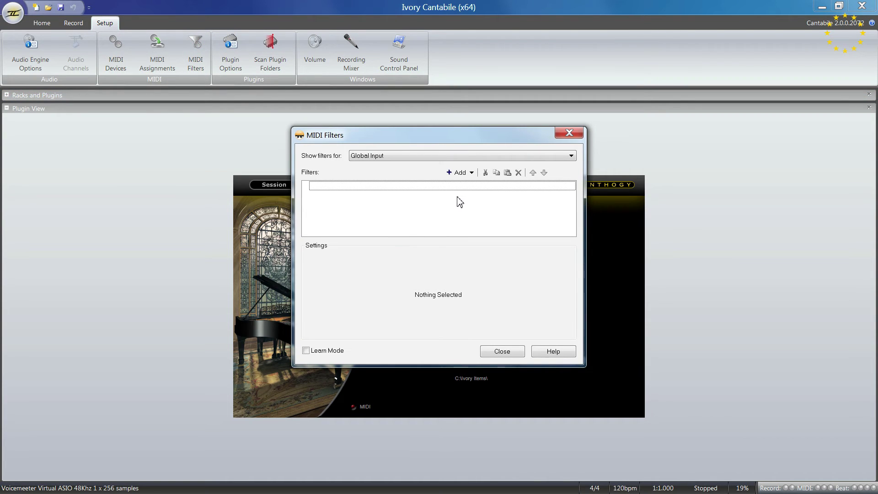
pyautogui.click(463, 158)
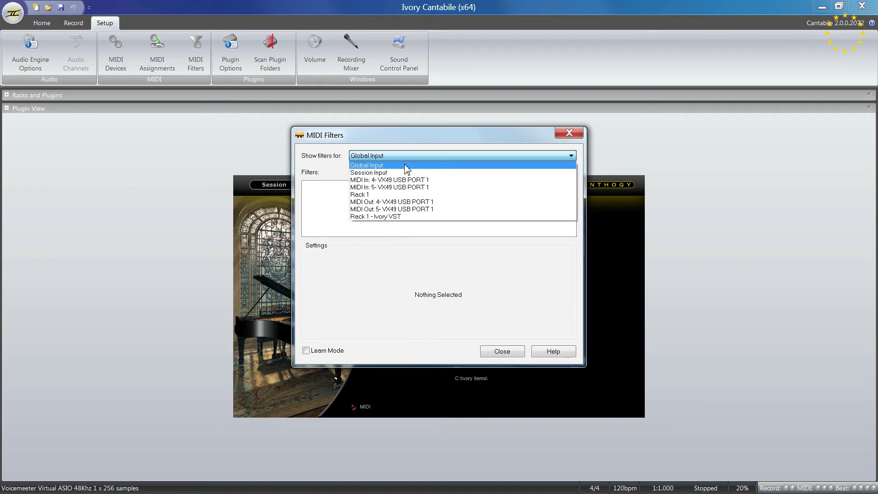
pyautogui.click(407, 136)
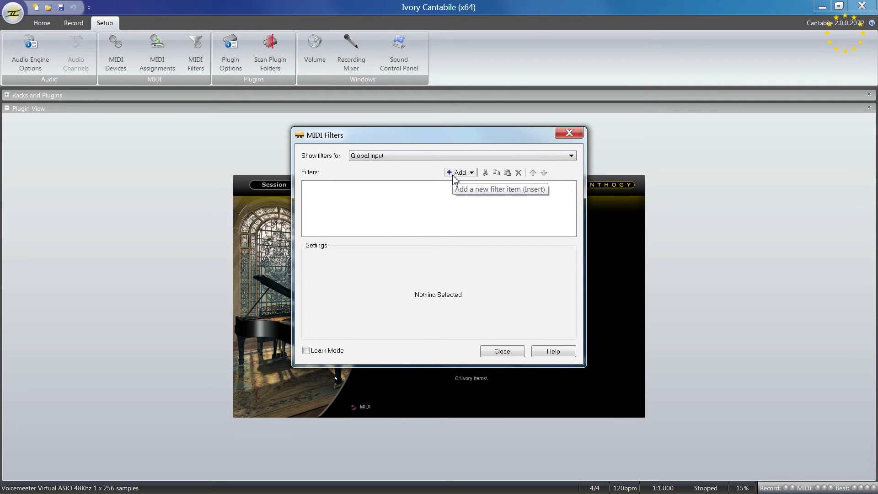
pyautogui.click(496, 352)
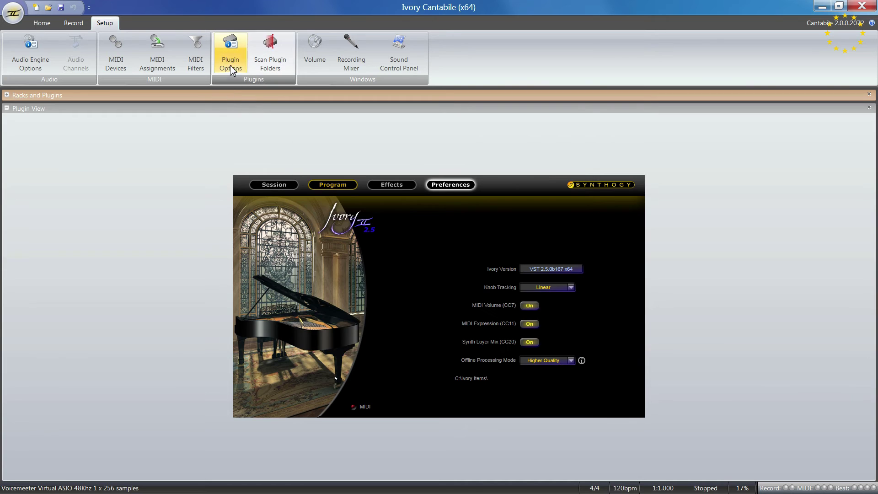
pyautogui.click(232, 64)
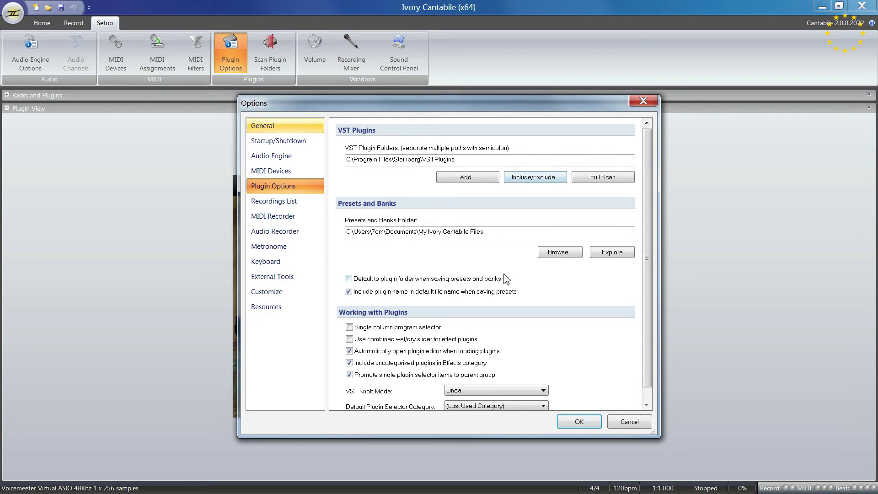
pyautogui.click(624, 421)
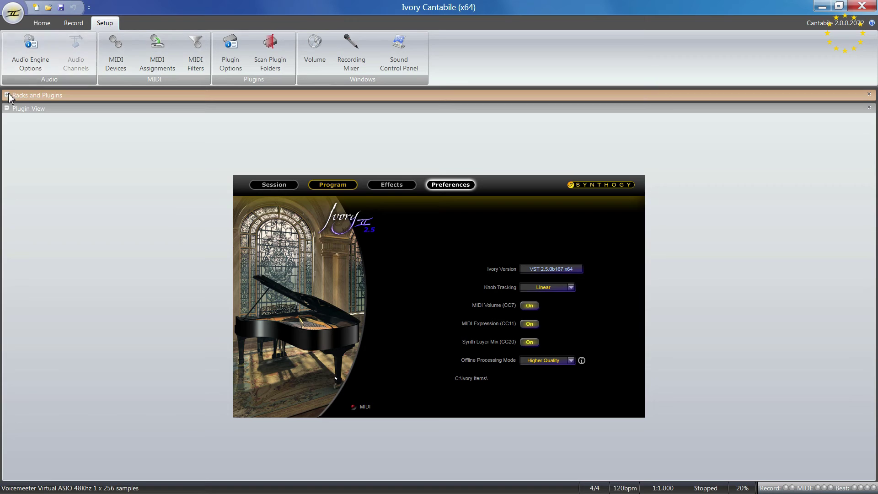
# - Add Red 2 EQ from All Plugins to Rack 1 under Ivory VST and close its activation window
pyautogui.click(7, 95)
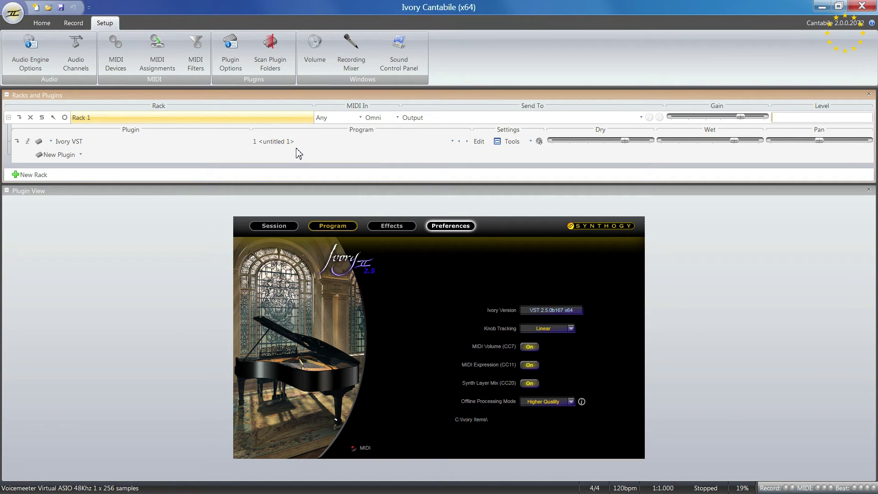
pyautogui.click(81, 155)
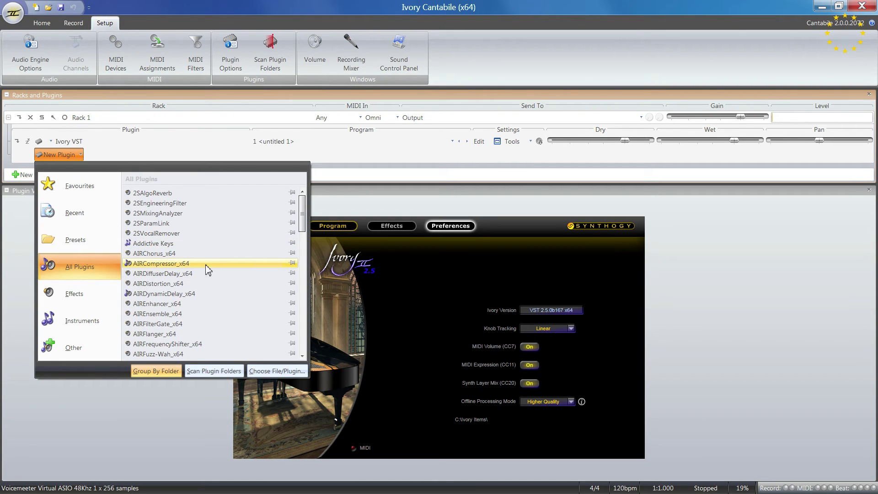
pyautogui.scroll(-7, 212, 251)
pyautogui.scroll(4, 212, 243)
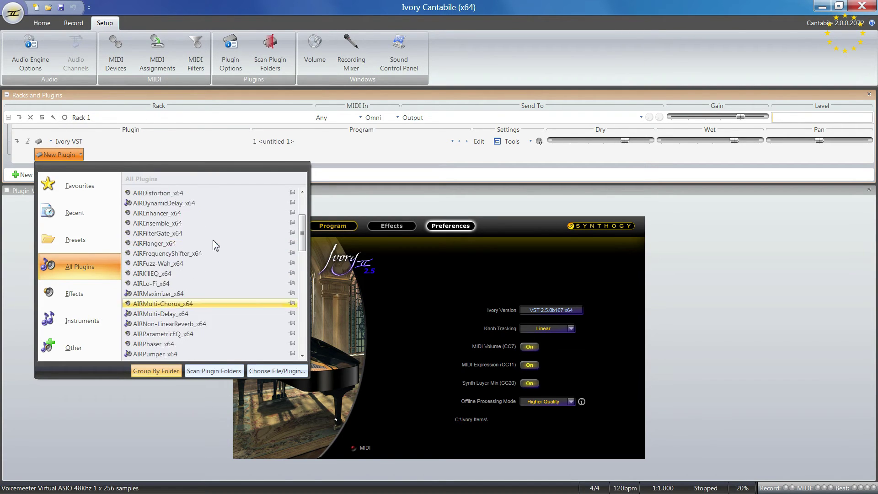
pyautogui.scroll(-5, 212, 242)
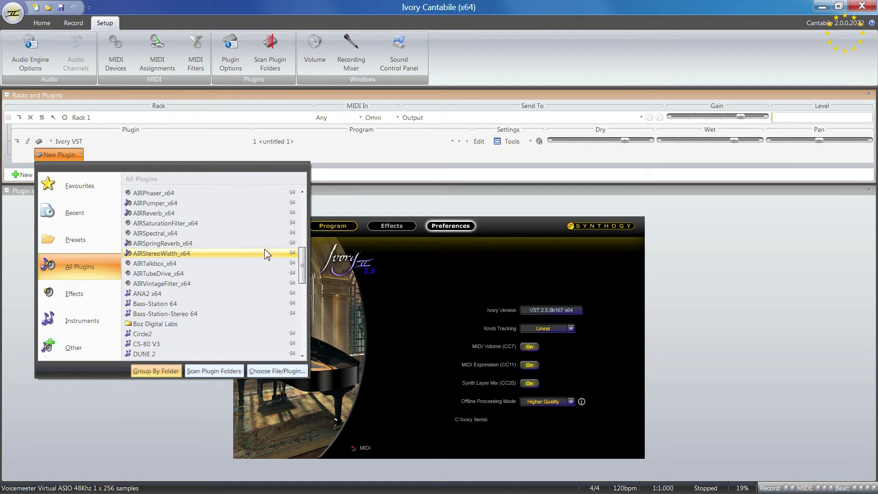
pyautogui.moveTo(301, 263); pyautogui.dragTo(303, 315)
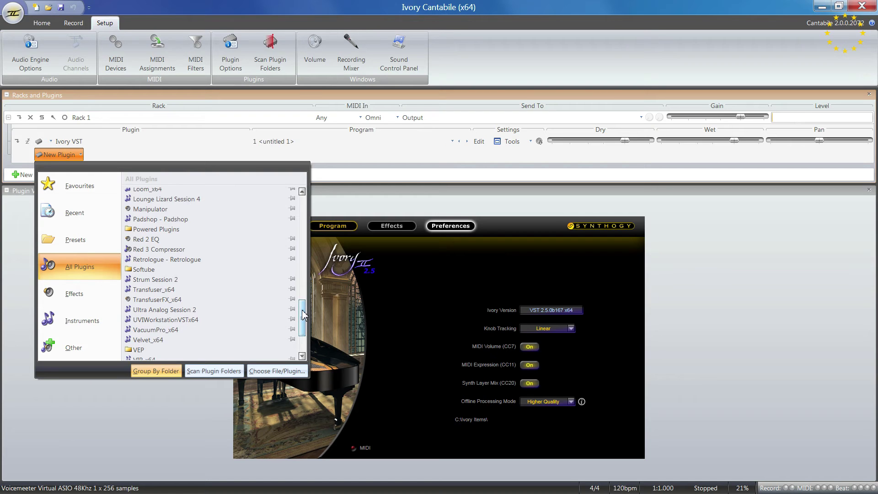
pyautogui.click(160, 241)
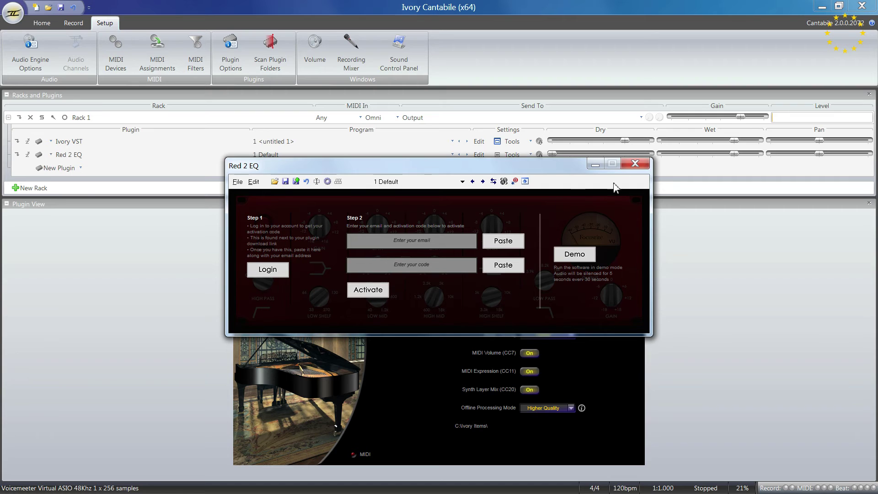
pyautogui.click(634, 163)
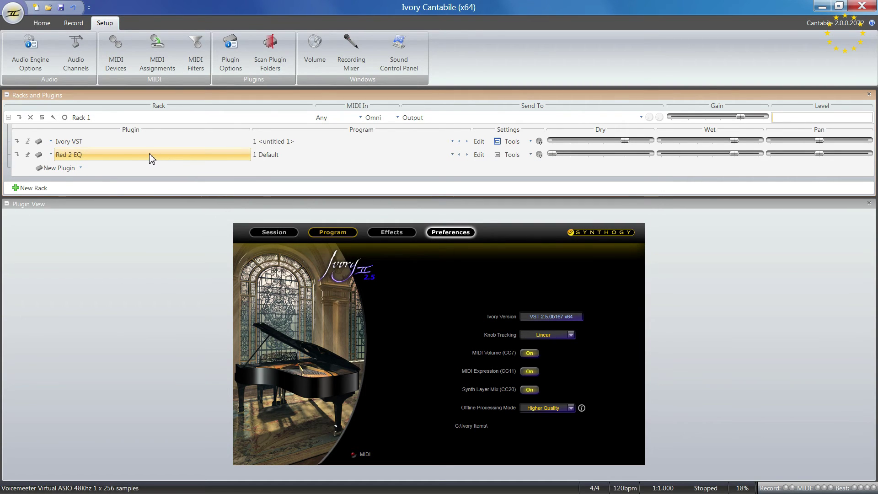
# - Swap Red 2 EQ in Rack 1 for AIRChorus_x64 from the plugin list
pyautogui.click(45, 154)
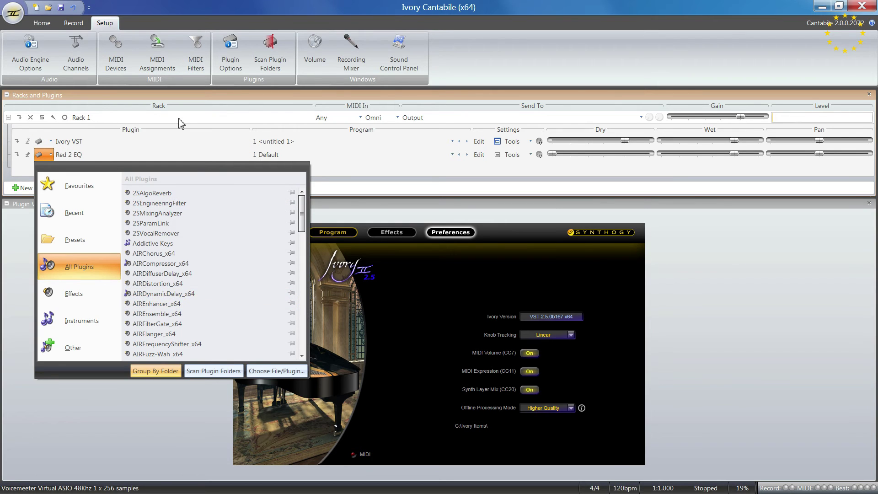
pyautogui.scroll(-1, 215, 292)
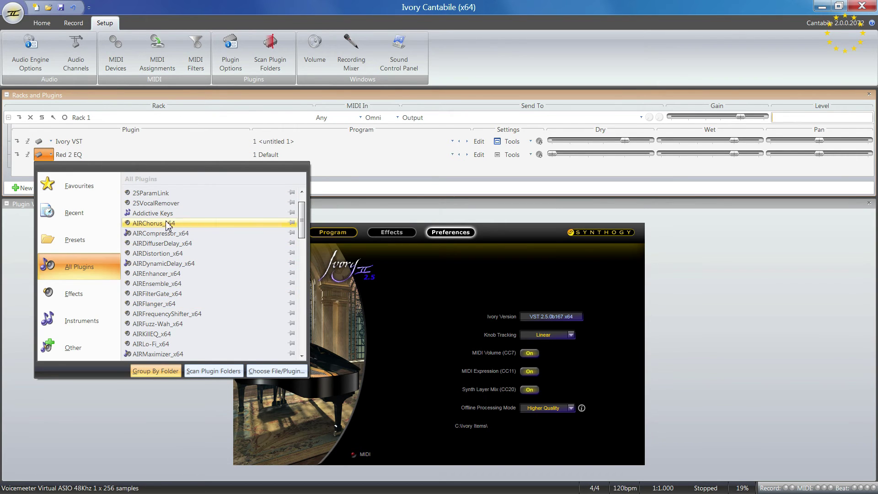
pyautogui.click(167, 223)
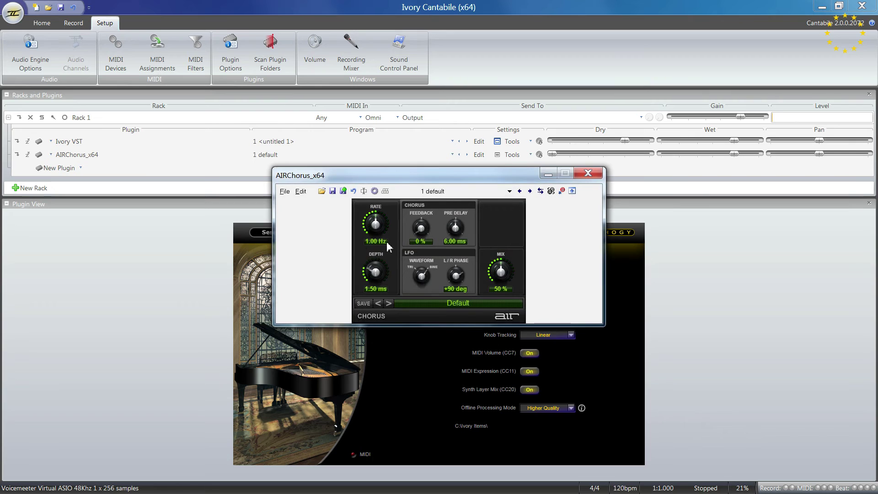
# - Raise the AIRChorus Rate knob to about 2.57 Hz
pyautogui.moveTo(452, 174); pyautogui.dragTo(449, 189)
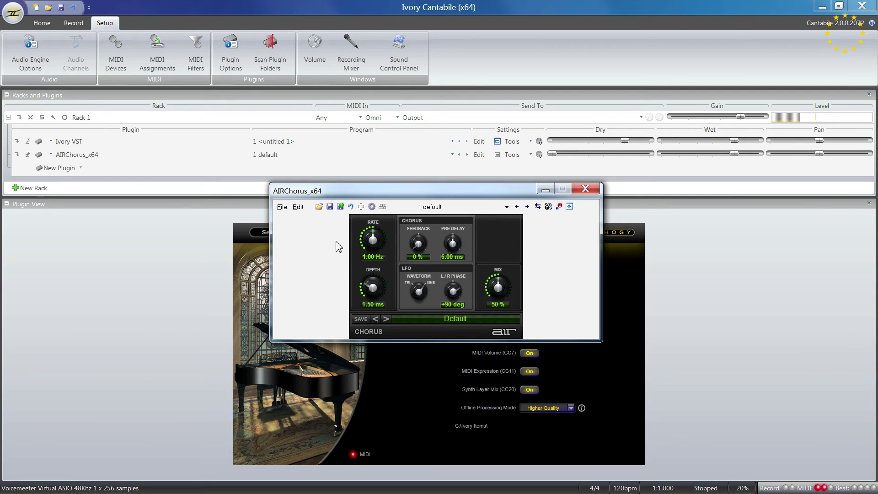
pyautogui.moveTo(374, 243); pyautogui.dragTo(363, 146)
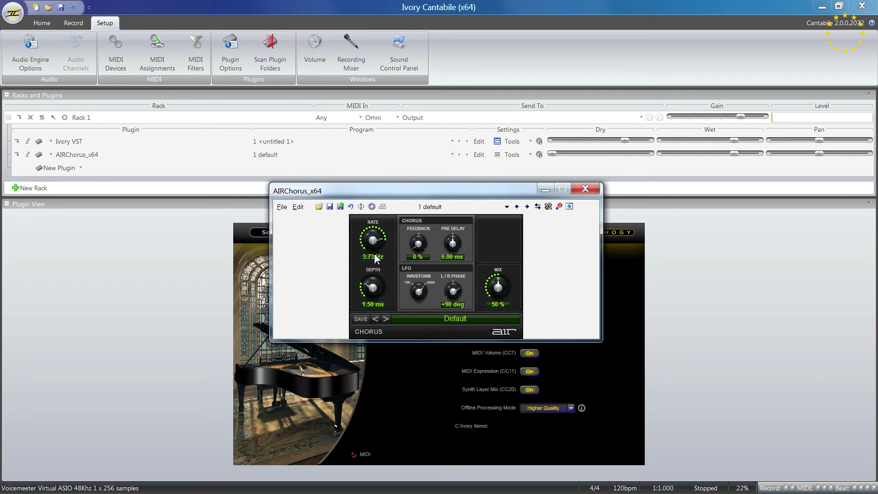
pyautogui.scroll(-3, 375, 247)
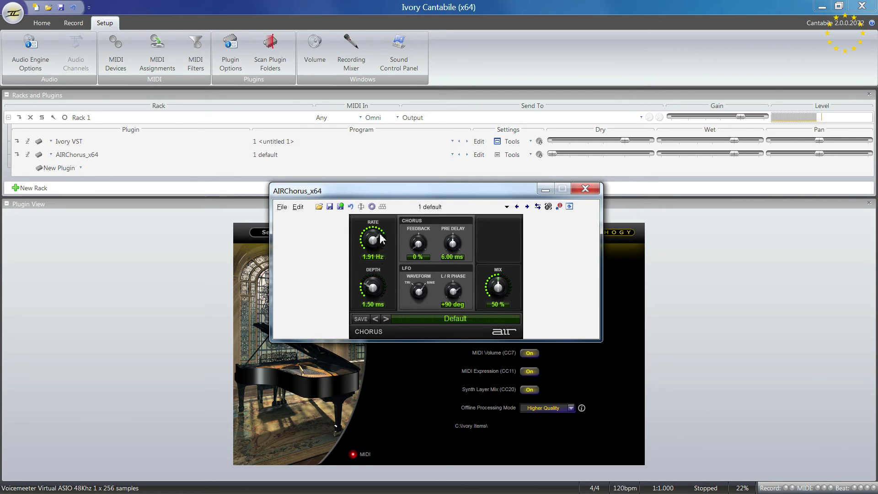
pyautogui.moveTo(379, 238); pyautogui.dragTo(373, 220)
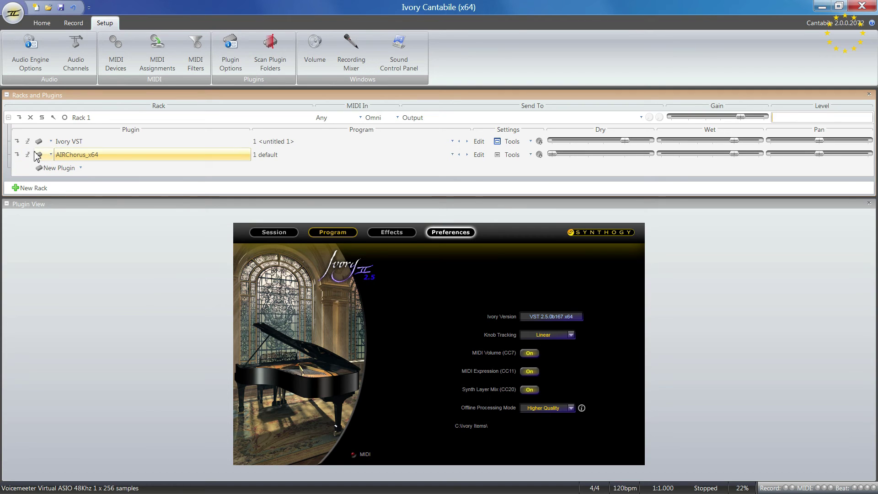
# - Collapse the Racks and Plugins panel, then review and close the Plugin Options settings
pyautogui.click(49, 156)
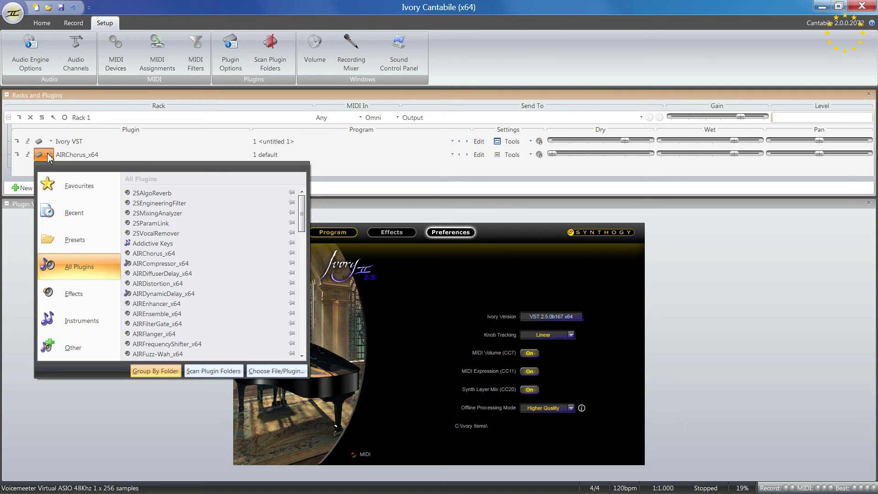
pyautogui.click(49, 155)
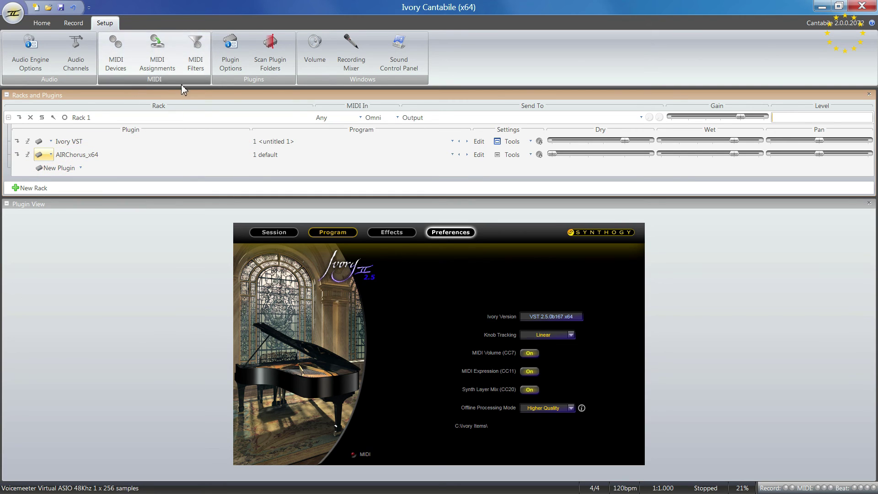
pyautogui.click(178, 97)
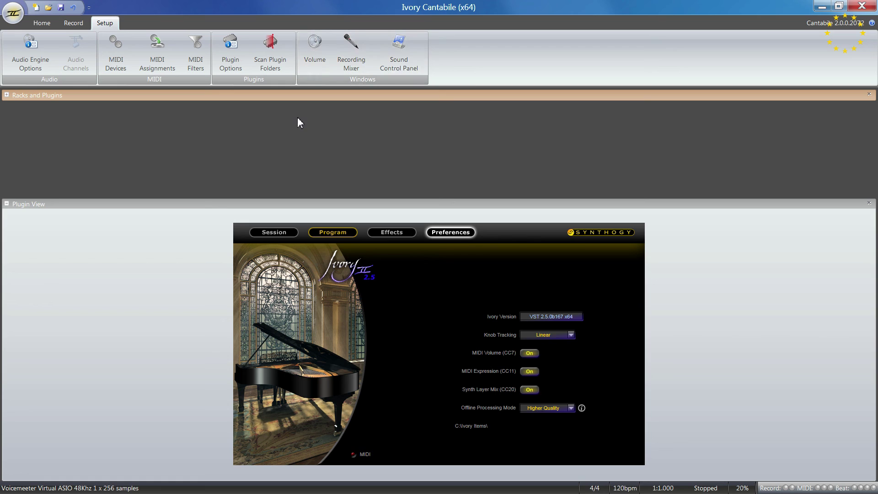
pyautogui.click(274, 68)
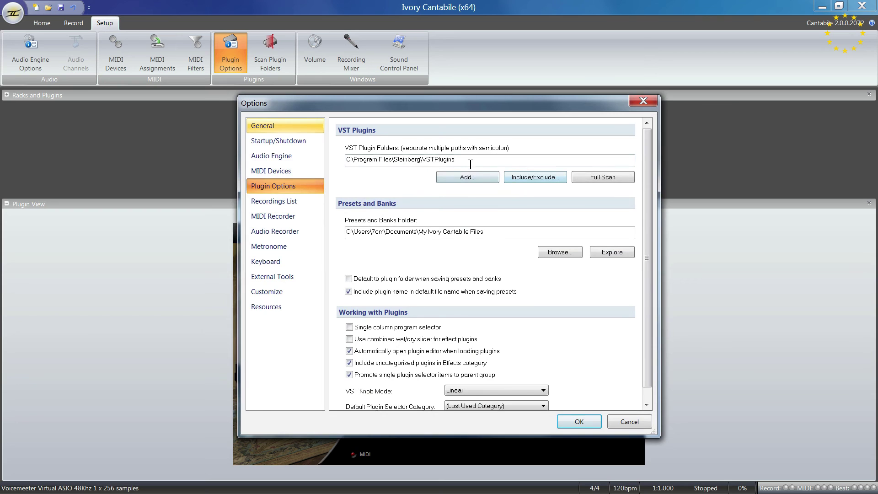
pyautogui.click(642, 101)
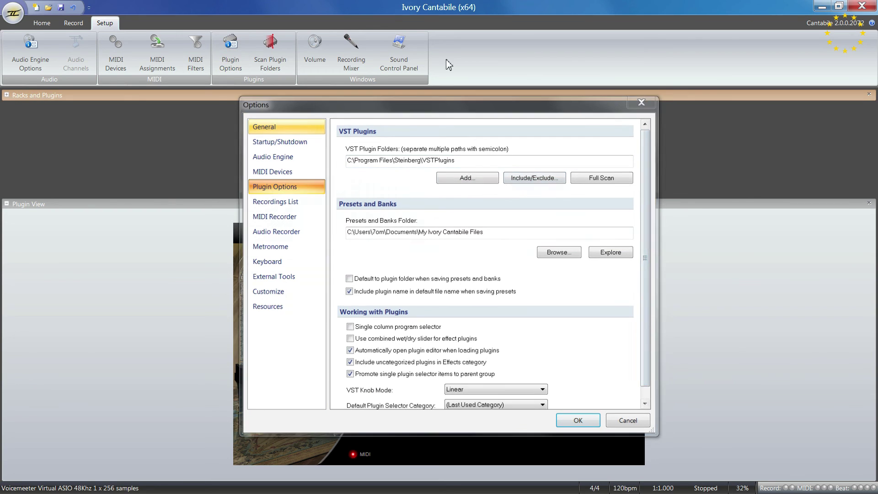
# - Review the Windows volume mixer and recording and playback device settings, then return to Cantabile's Home commands
pyautogui.click(311, 49)
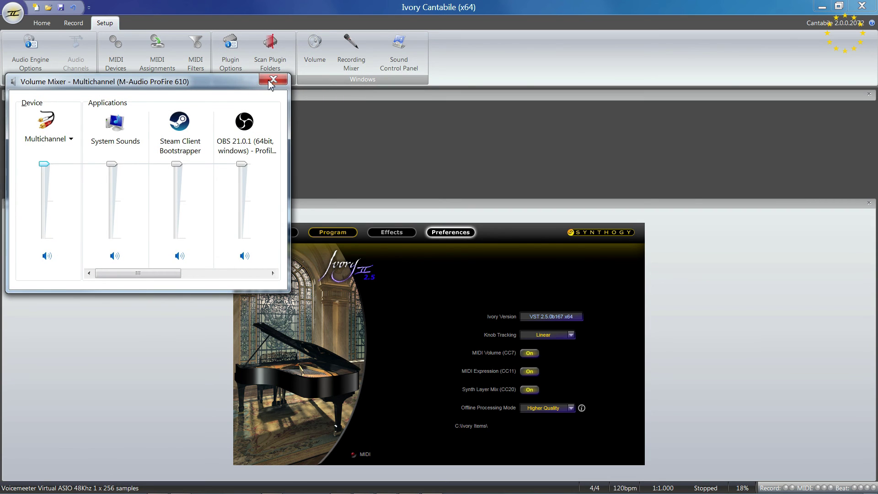
pyautogui.click(273, 82)
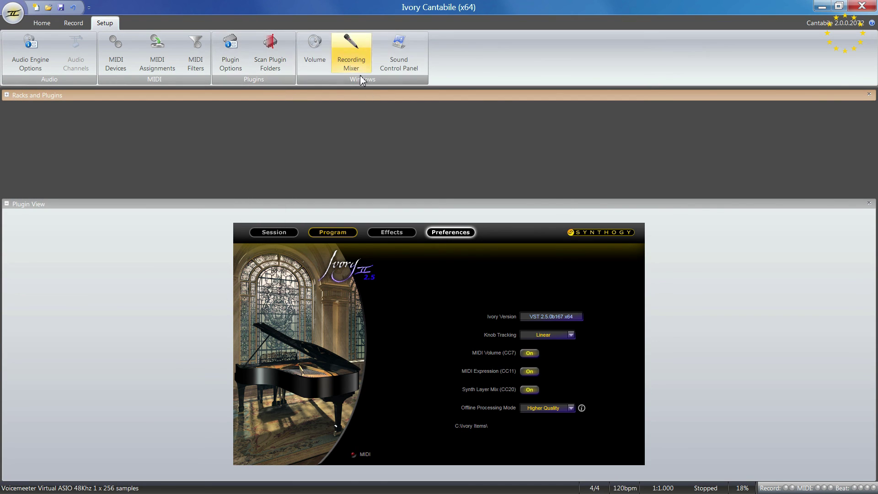
pyautogui.click(353, 48)
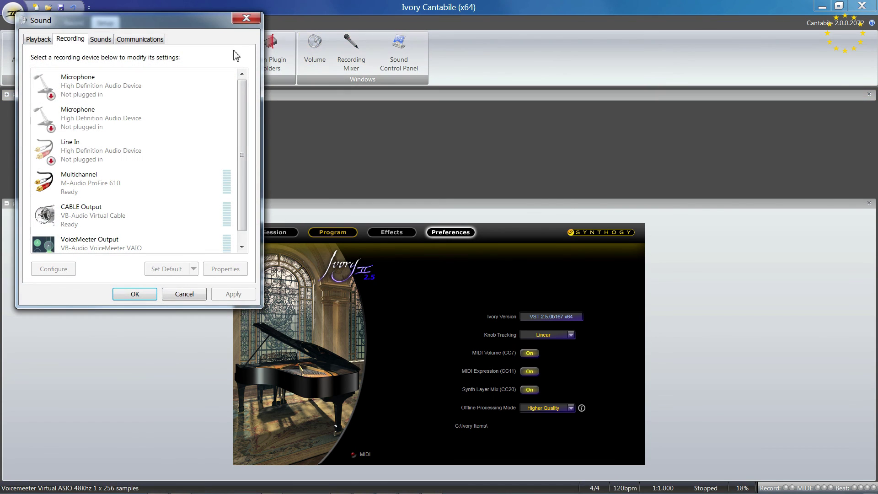
pyautogui.click(247, 19)
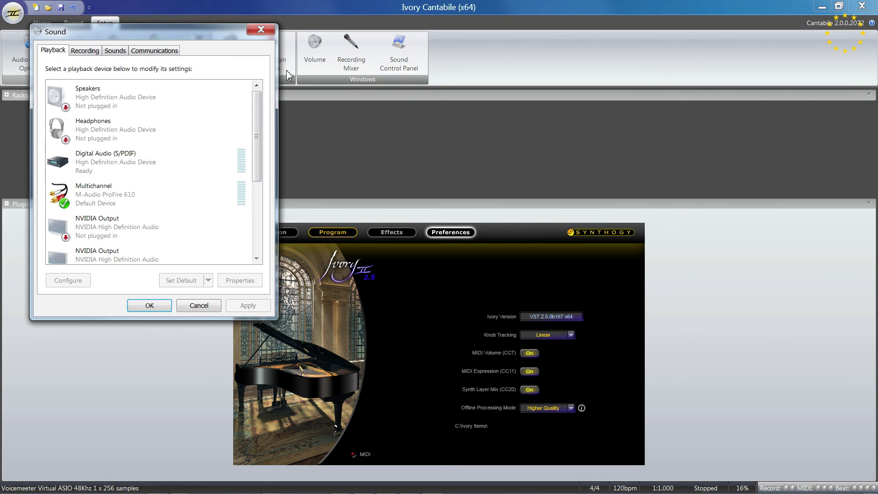
pyautogui.click(261, 29)
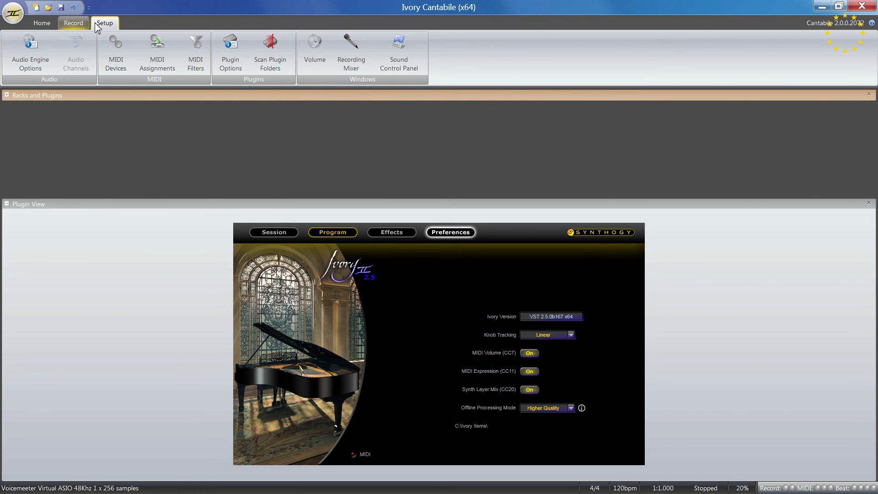
pyautogui.click(42, 24)
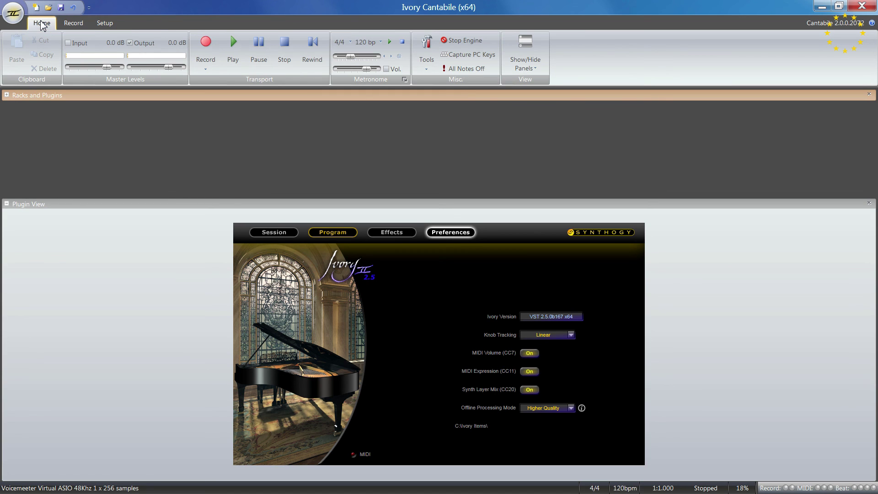